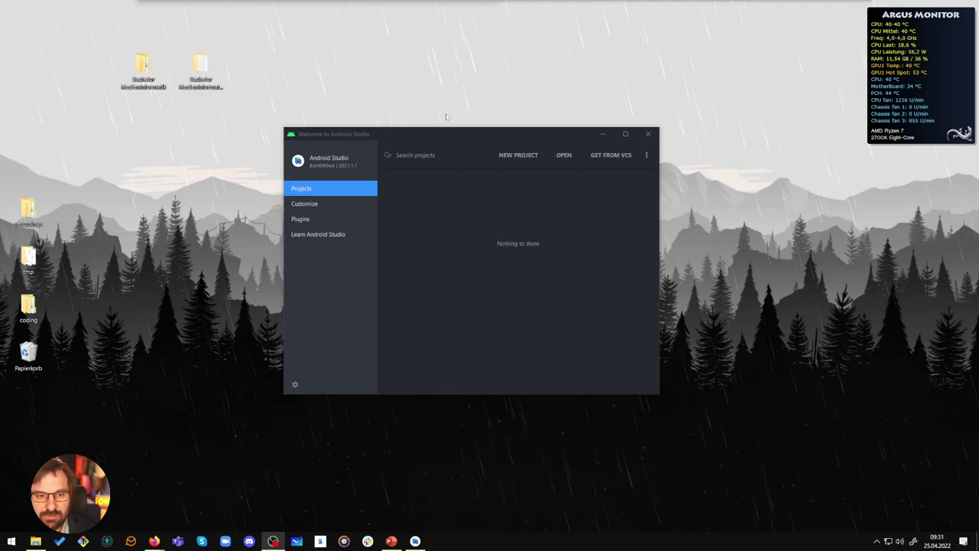
- Start a new project from the welcome window and reposition the template dialog on the desktop
drag(442, 139, 454, 100)
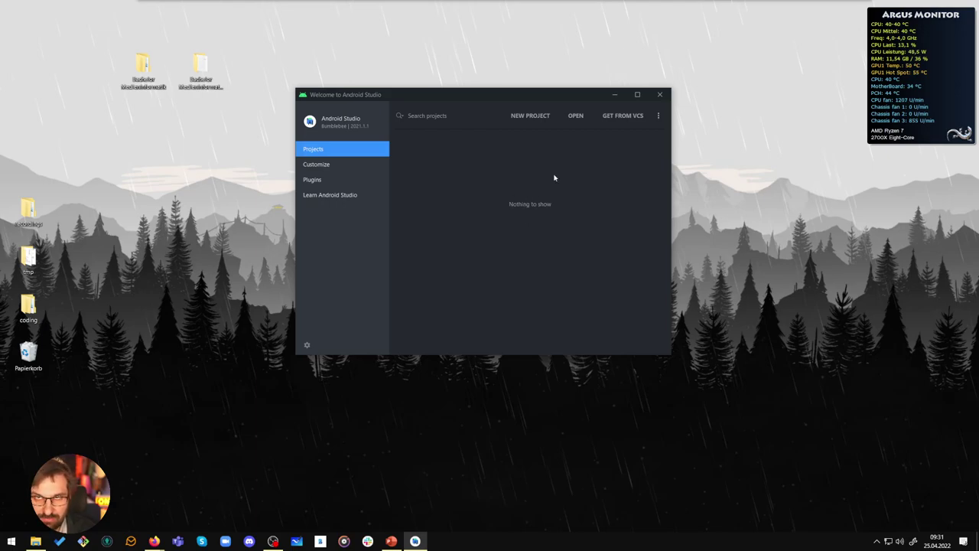
click(529, 117)
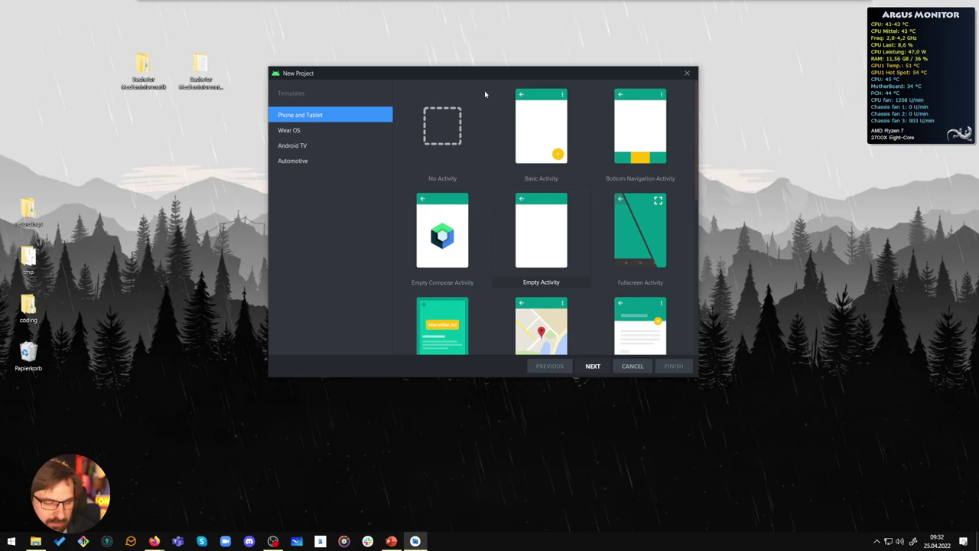
drag(391, 71, 427, 58)
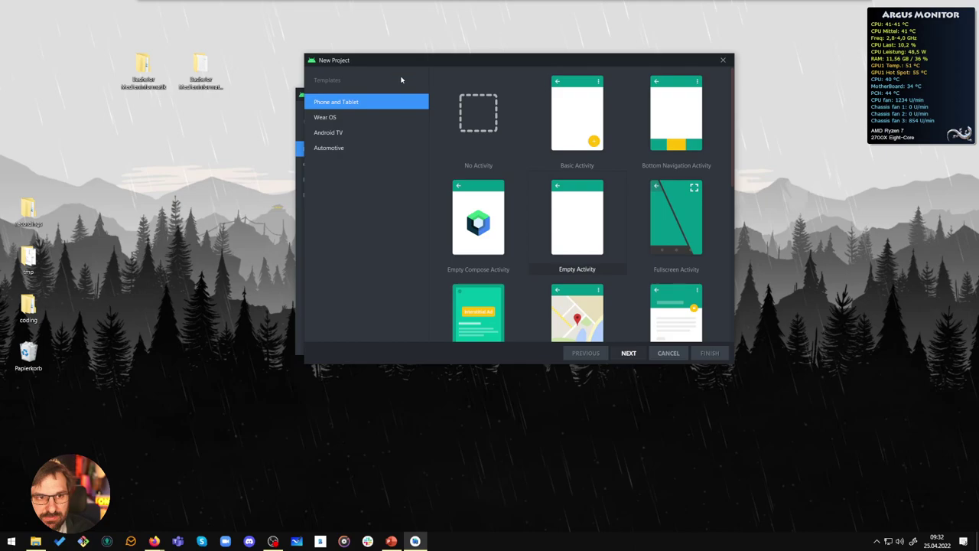
drag(406, 61, 399, 71)
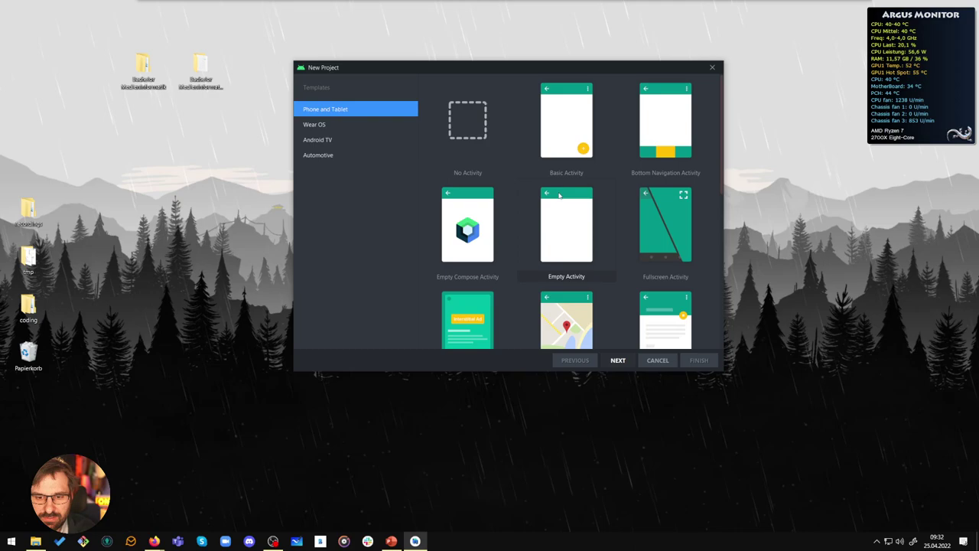
- Look through the available Phone and Tablet activity templates for the new project
scroll(566, 176, down, 3)
scroll(570, 187, down, 2)
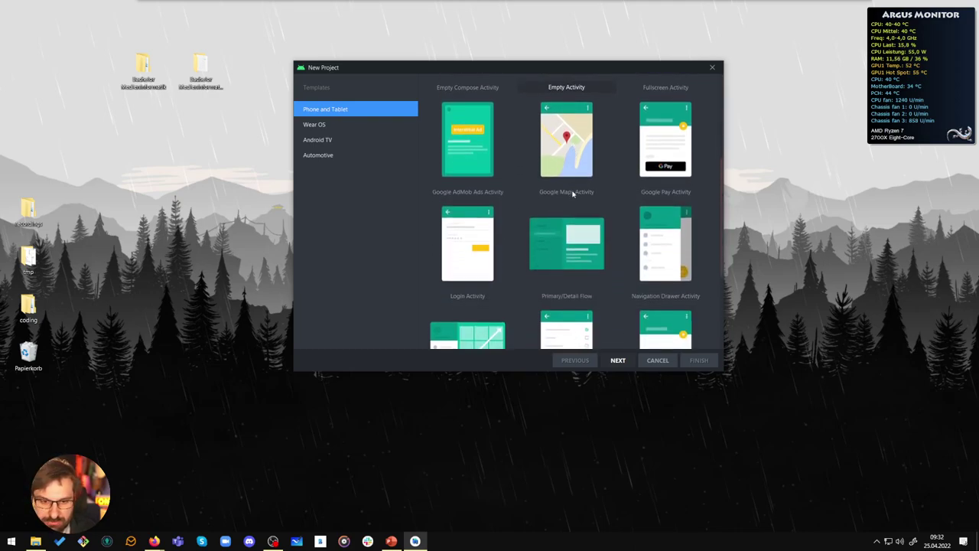
scroll(557, 183, down, 2)
scroll(556, 184, down, 1)
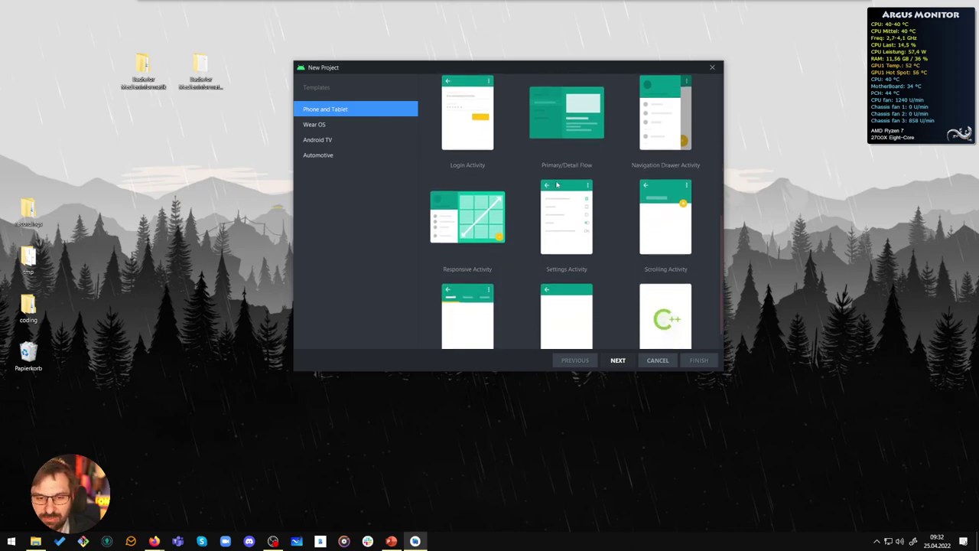
scroll(560, 189, up, 3)
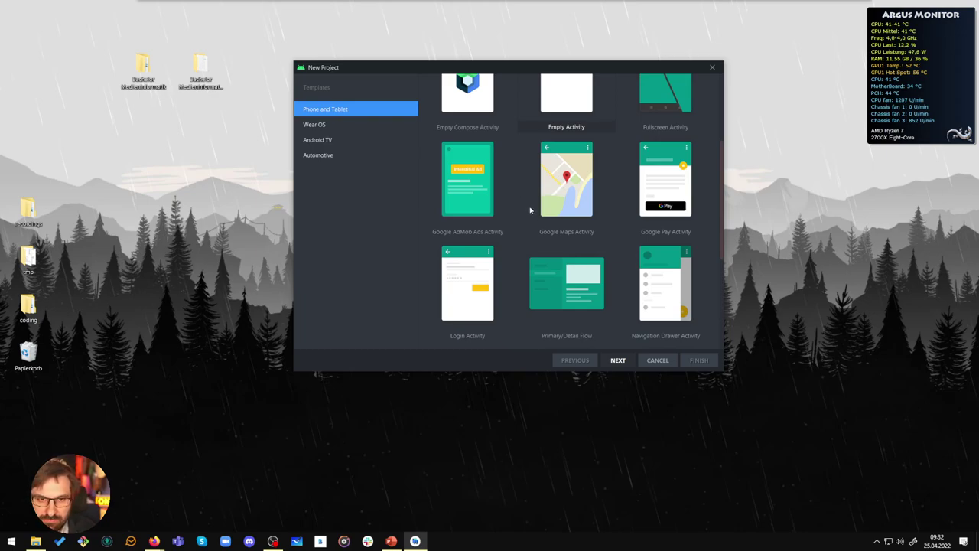
scroll(533, 205, up, 3)
scroll(505, 219, down, 2)
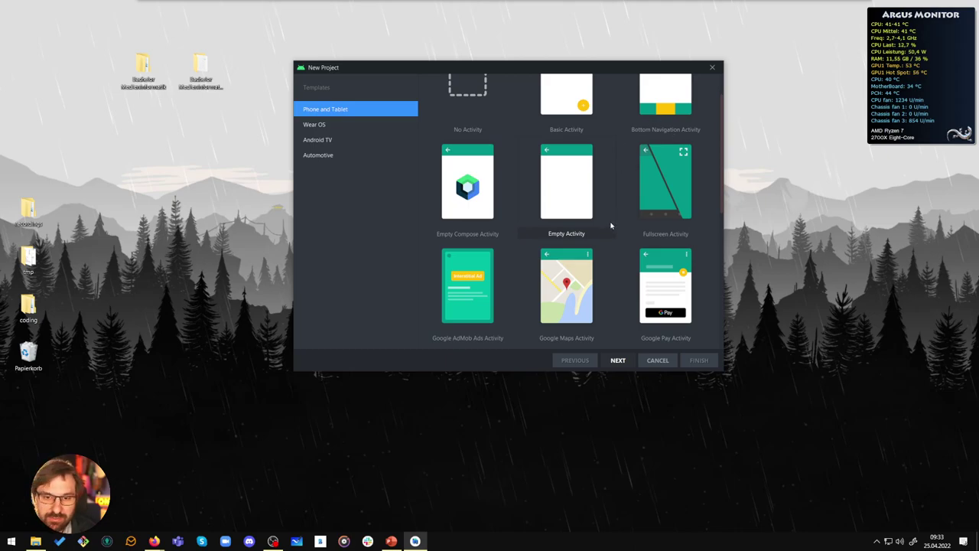
scroll(604, 222, down, 3)
scroll(597, 221, down, 2)
scroll(566, 214, down, 2)
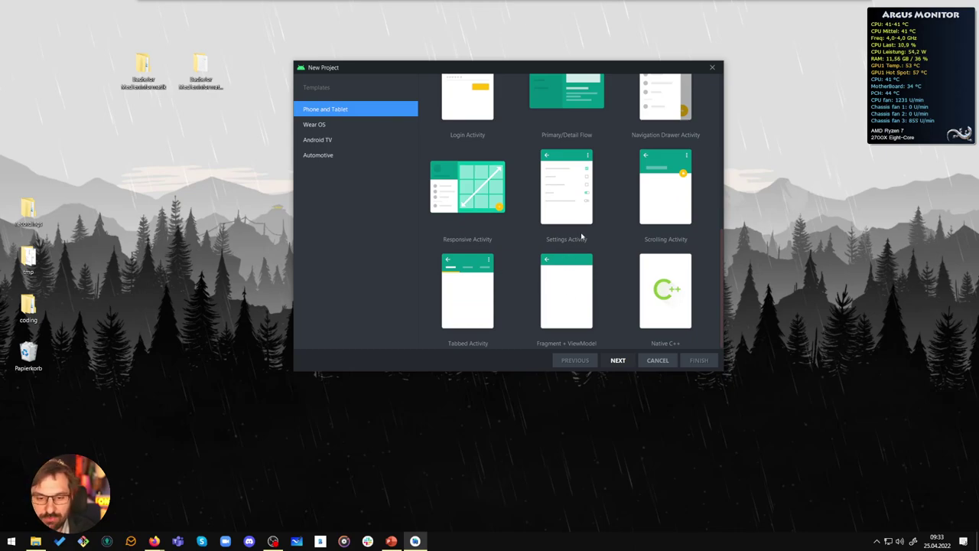
scroll(565, 245, up, 5)
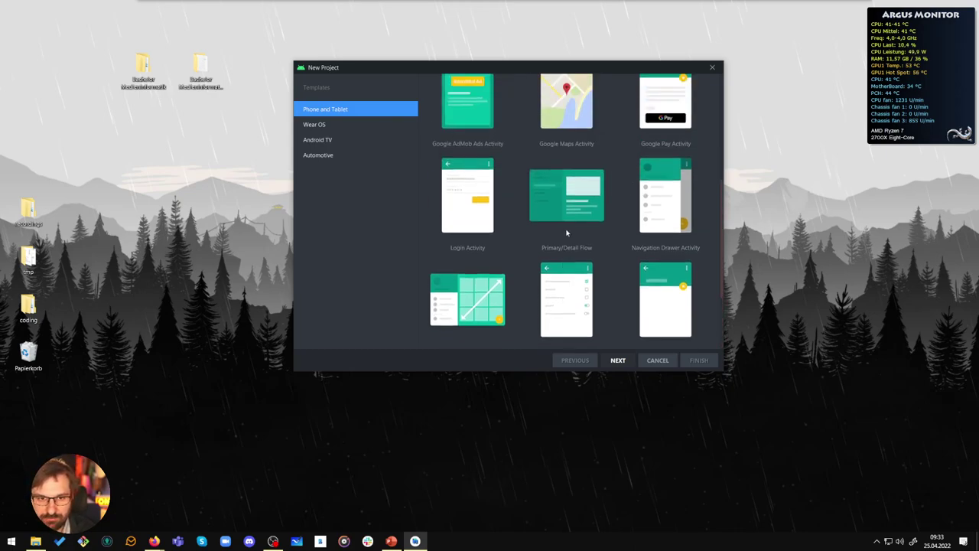
scroll(559, 247, up, 3)
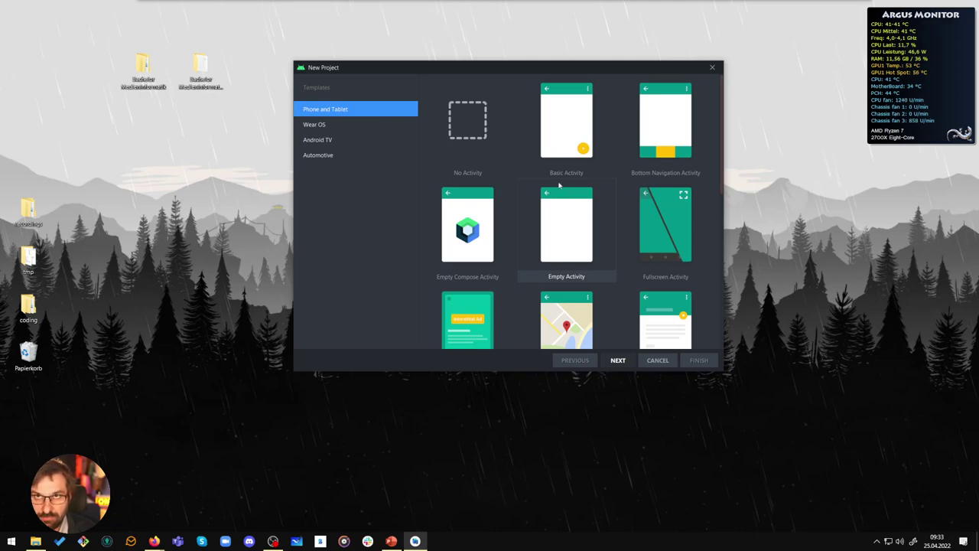
- Continue with the Empty Activity template and name the project "Hello Android"
click(618, 360)
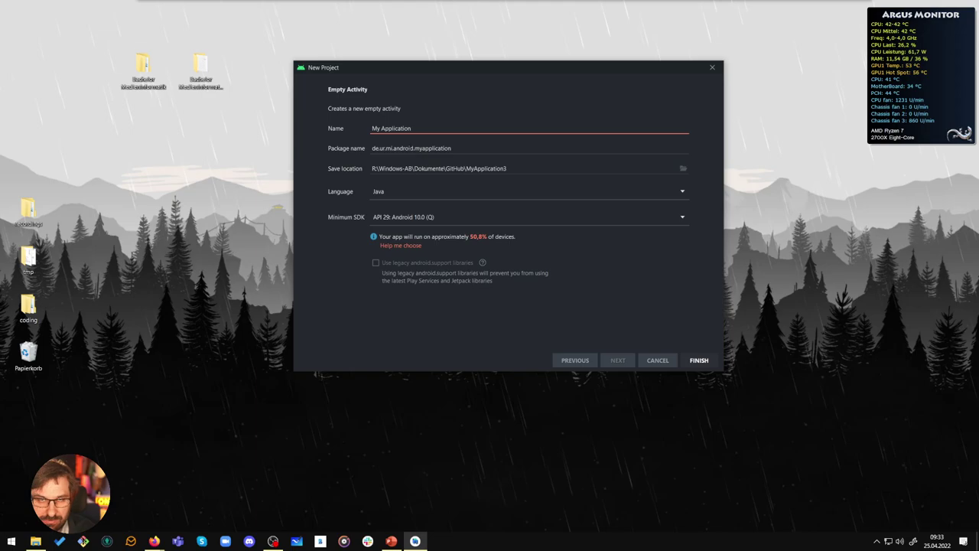
drag(413, 128, 271, 126)
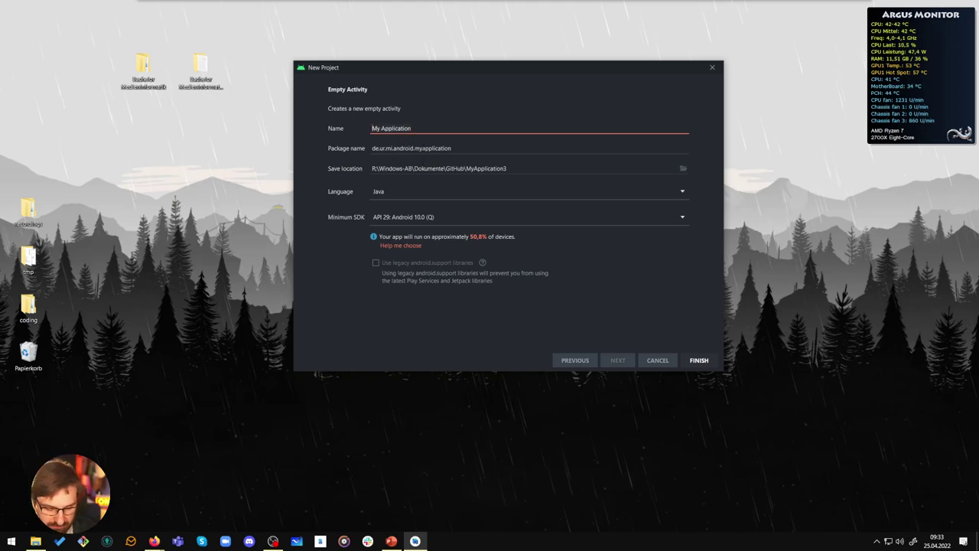
text(Hello Android)
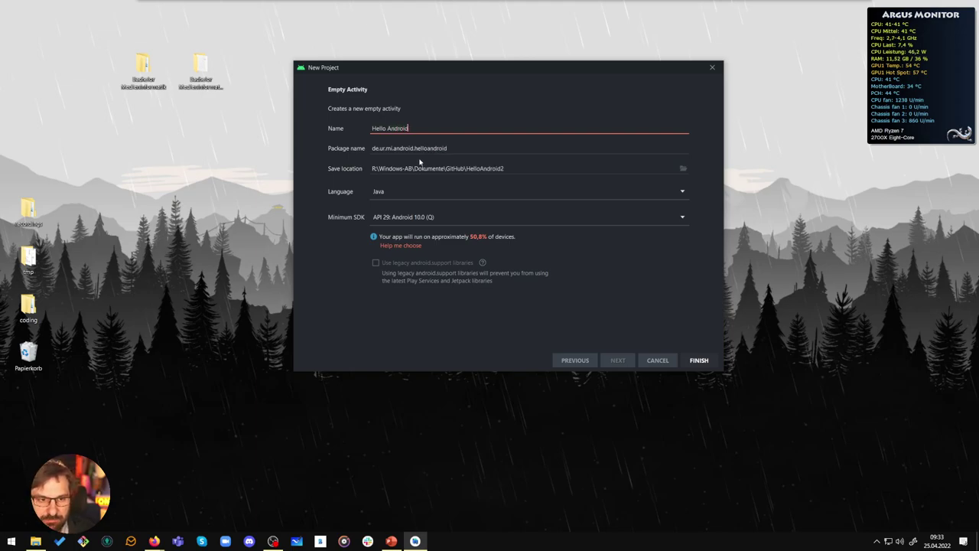
- Review the proposed package name and save location of the new project
click(413, 148)
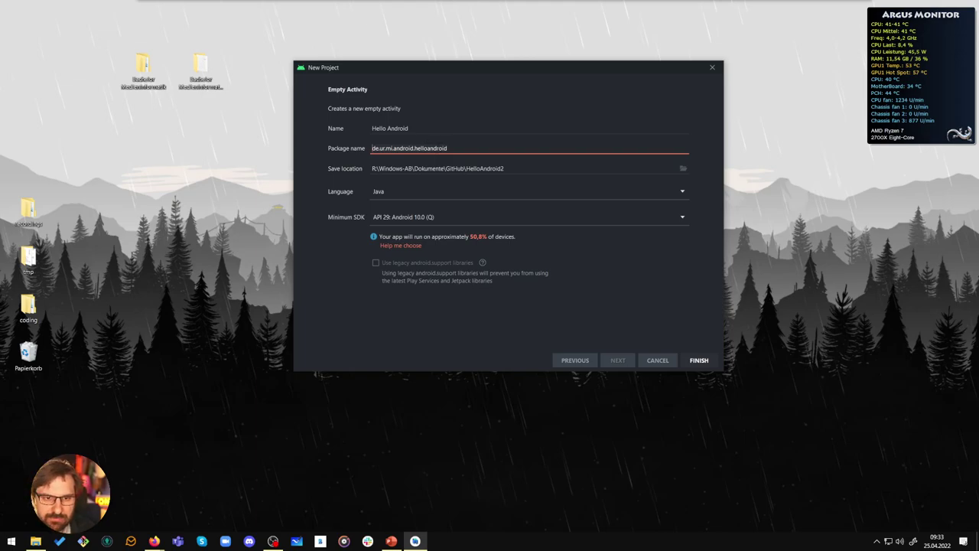
click(470, 144)
key(Home)
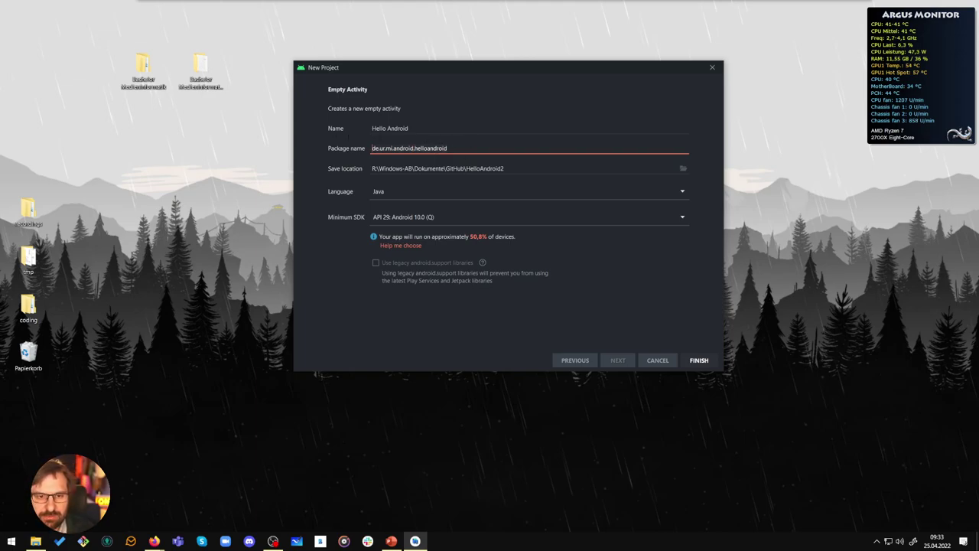
key(Right)
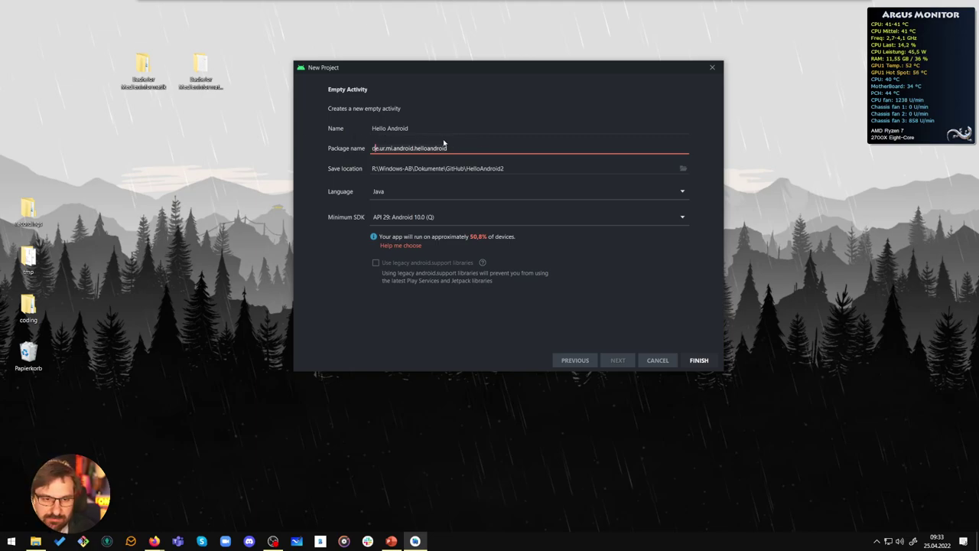
key(ctrl+Left)
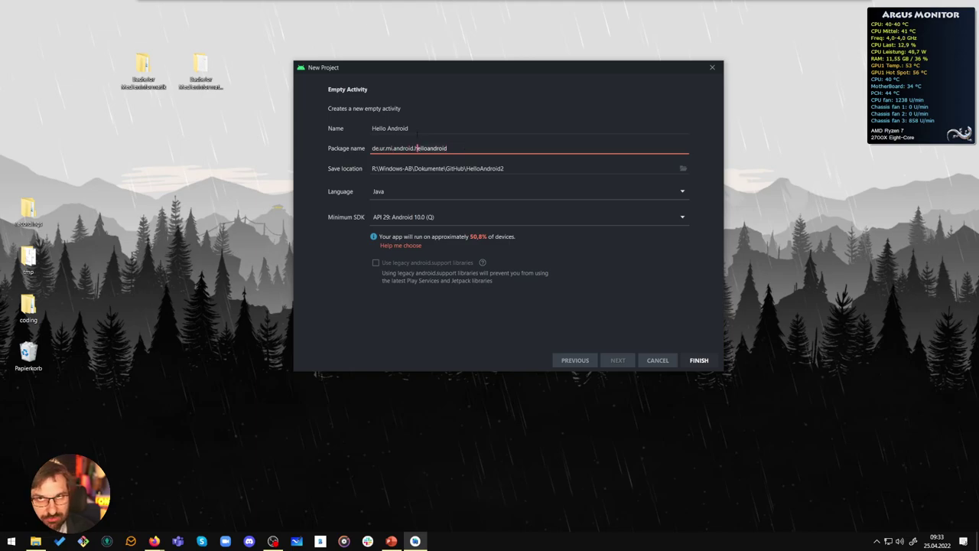
key(shift+Right)
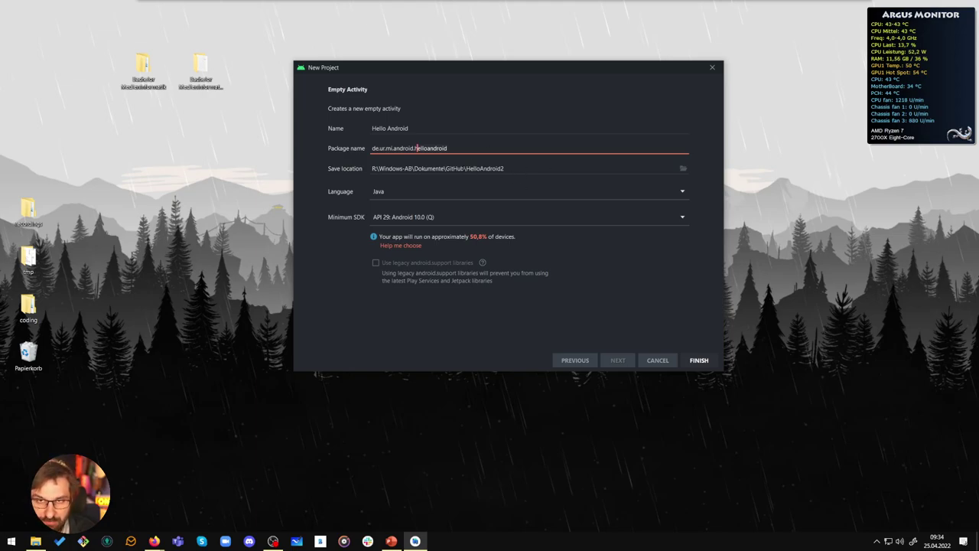
key(Tab)
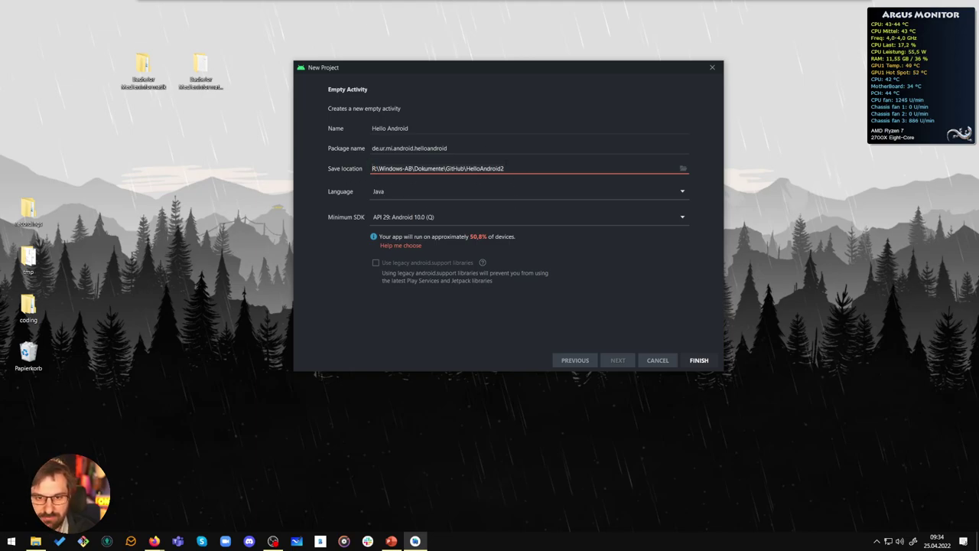
click(504, 167)
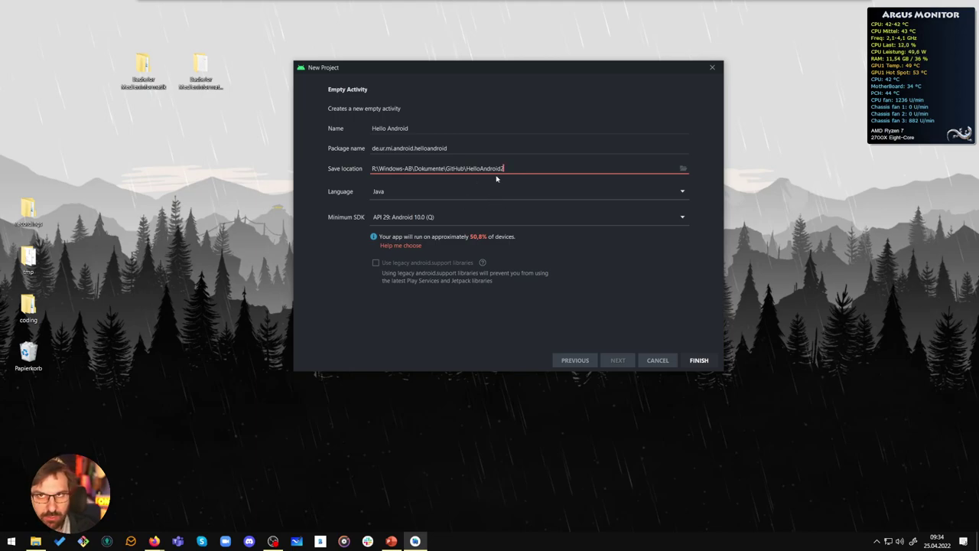
- Choose Java as the project's programming language
click(393, 199)
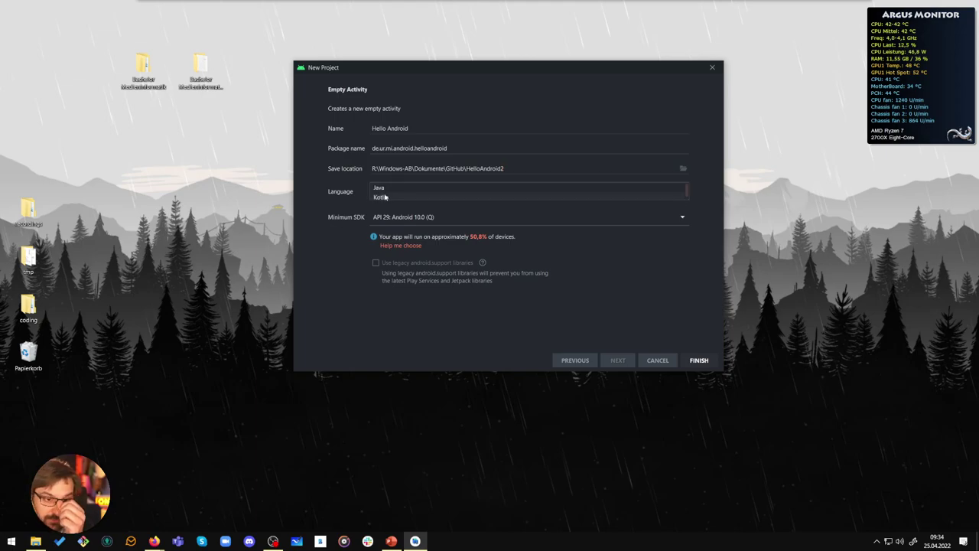
click(392, 188)
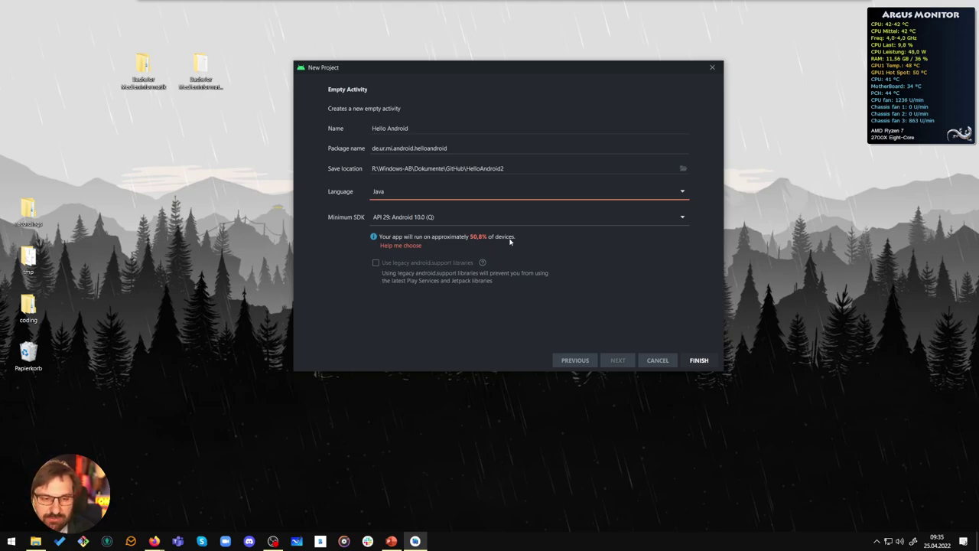
- Examine the selectable minimum SDK versions and the Android platform/API version distribution chart
click(415, 220)
click(331, 273)
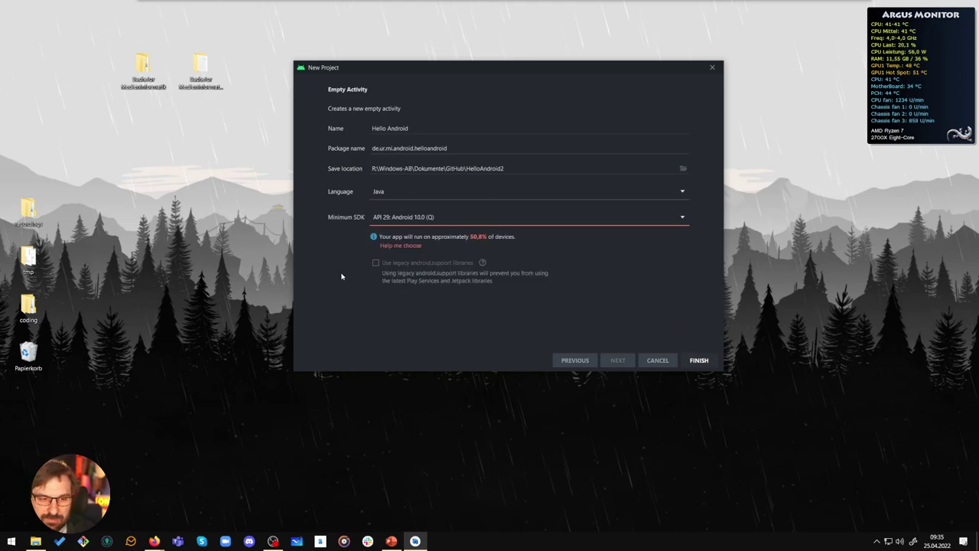
click(438, 221)
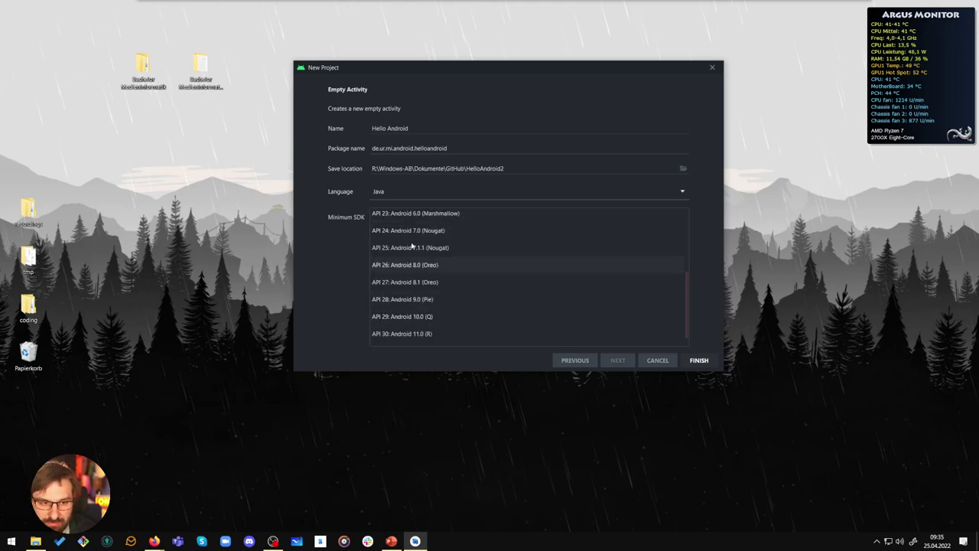
click(330, 290)
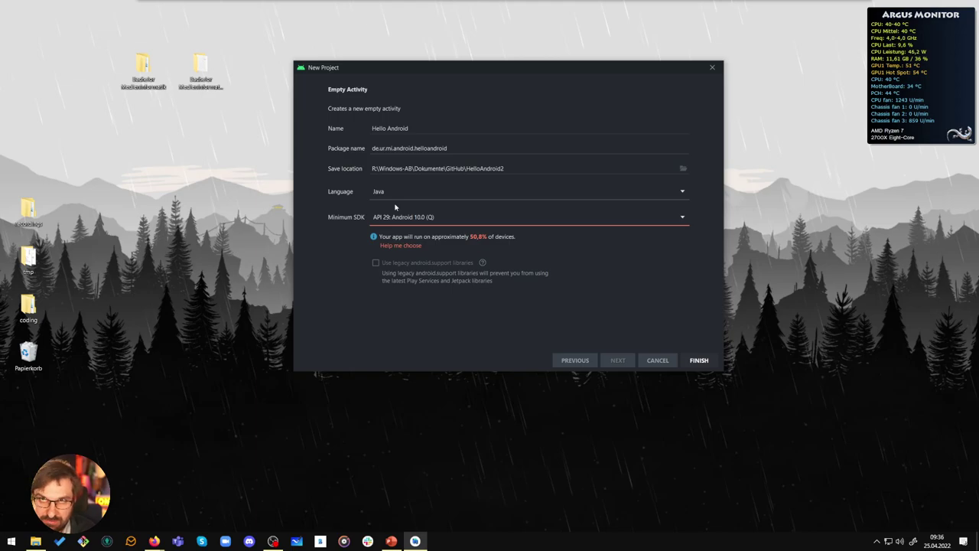
click(407, 245)
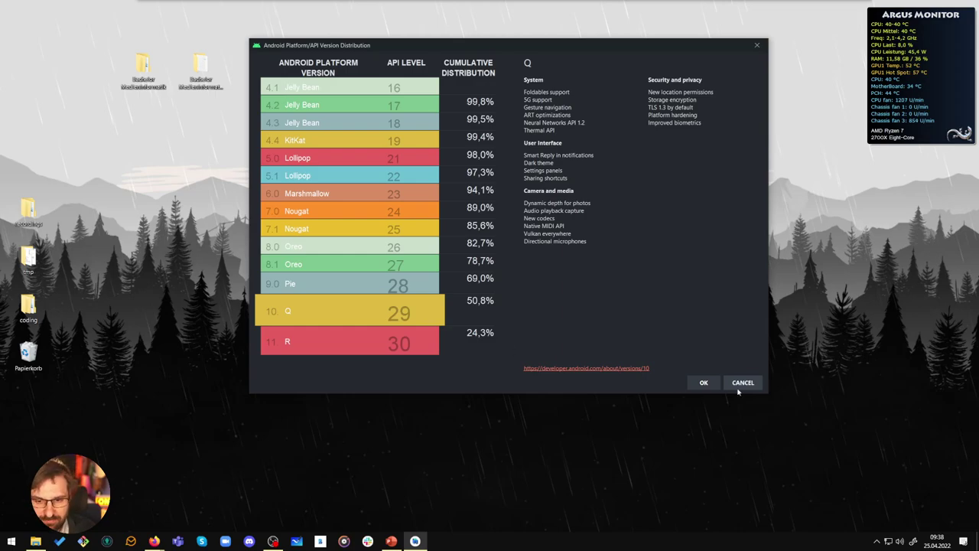
click(704, 383)
- Try API 30: Android 11.0 (R) as the minimum SDK and switch back to API 29: Android 10.0 (Q)
click(418, 221)
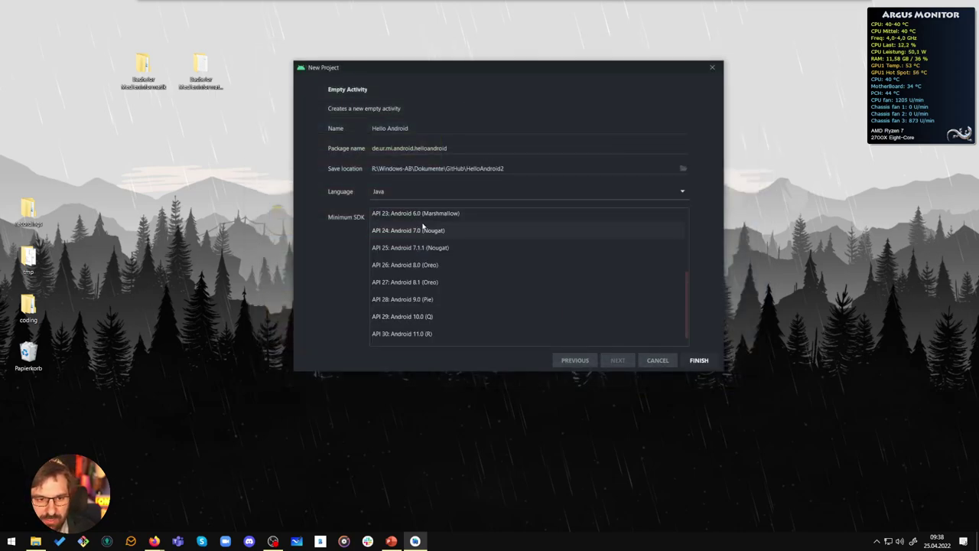
click(415, 333)
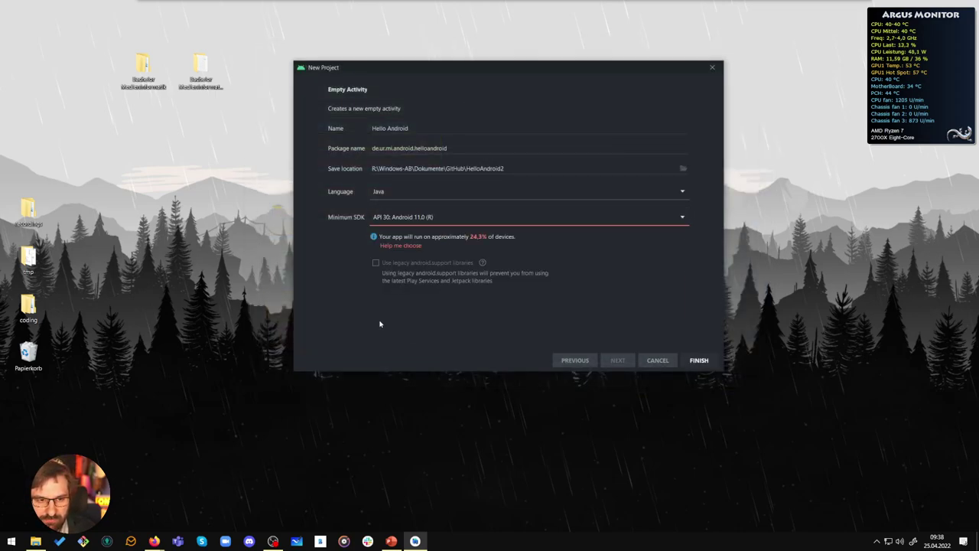
click(445, 216)
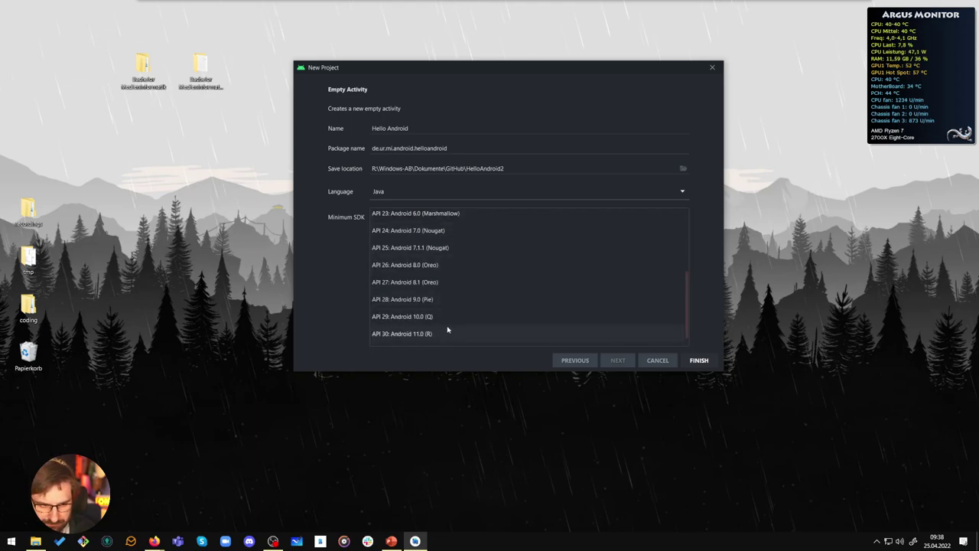
click(417, 317)
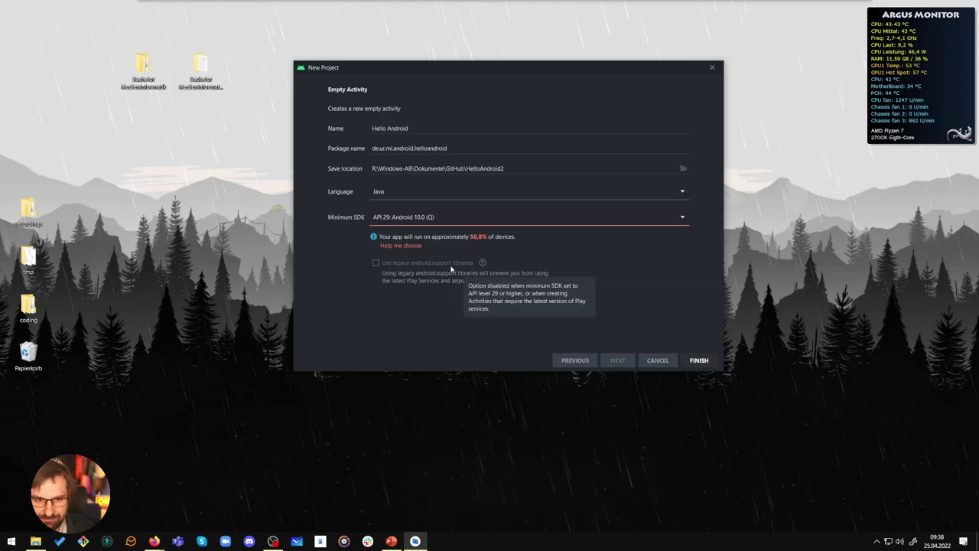
- Select API 29: Android 10.0 (Q) as the minimum SDK and create the project
click(433, 218)
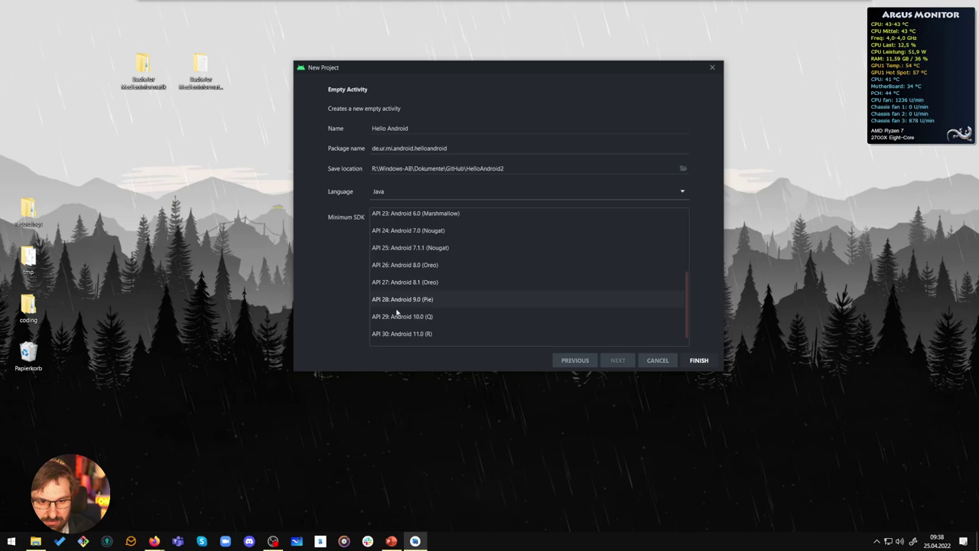
click(326, 288)
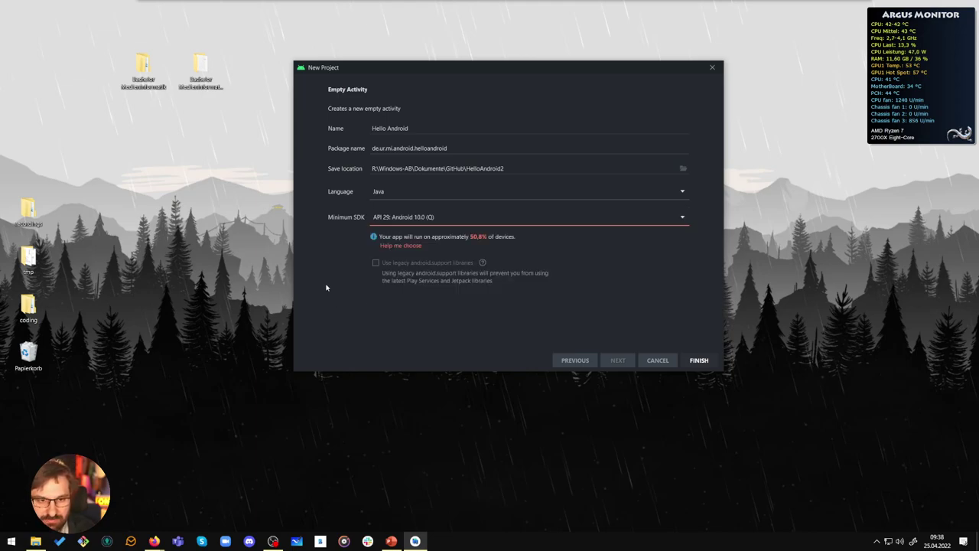
click(417, 218)
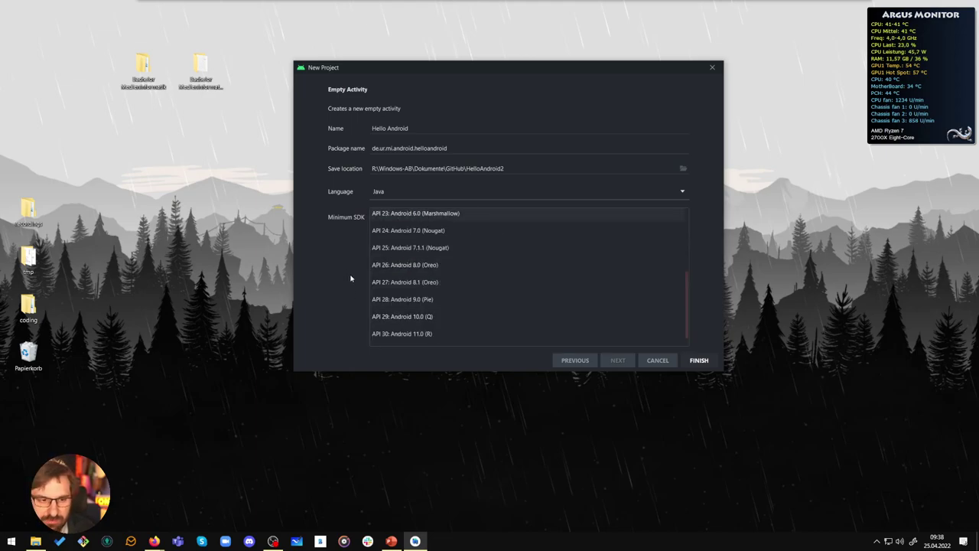
click(439, 318)
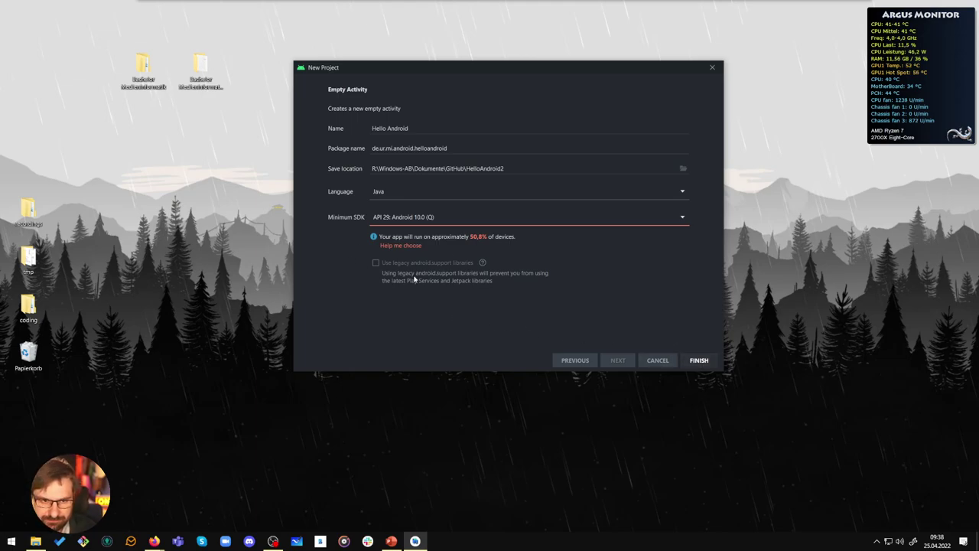
click(697, 360)
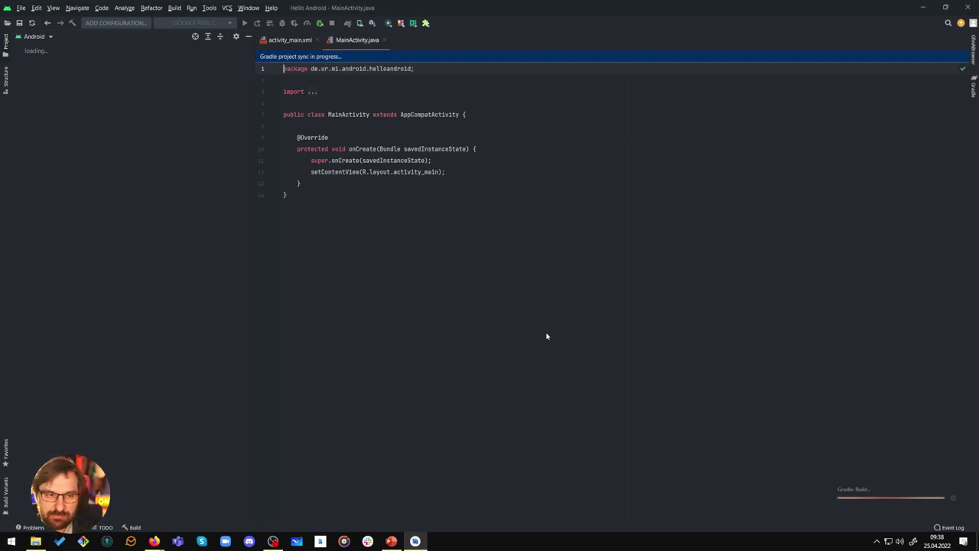
- Narrow the project tree so that the package names still fit, and enlarge the code text of MainActivity.java
drag(256, 228, 137, 217)
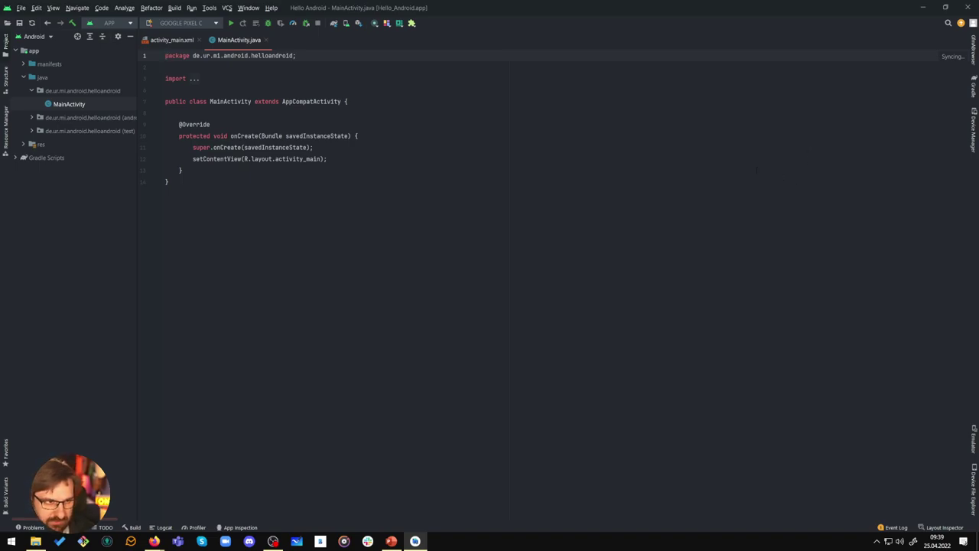
drag(130, 221, 183, 222)
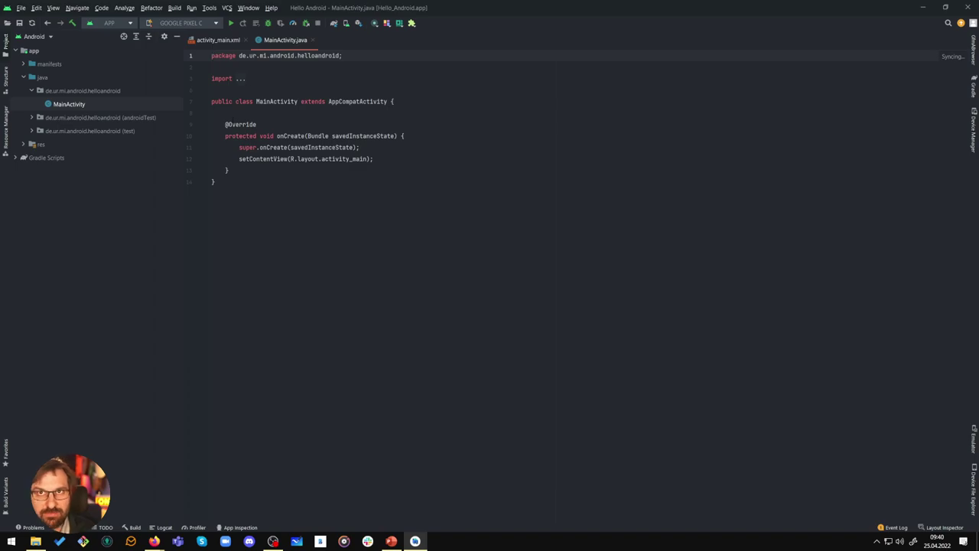
click(215, 181)
scroll(383, 168, up, 4)
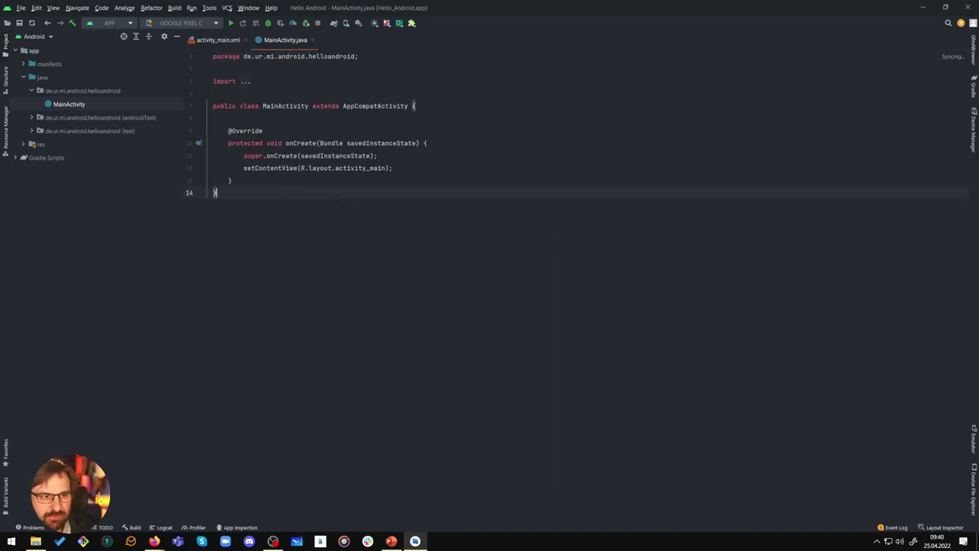